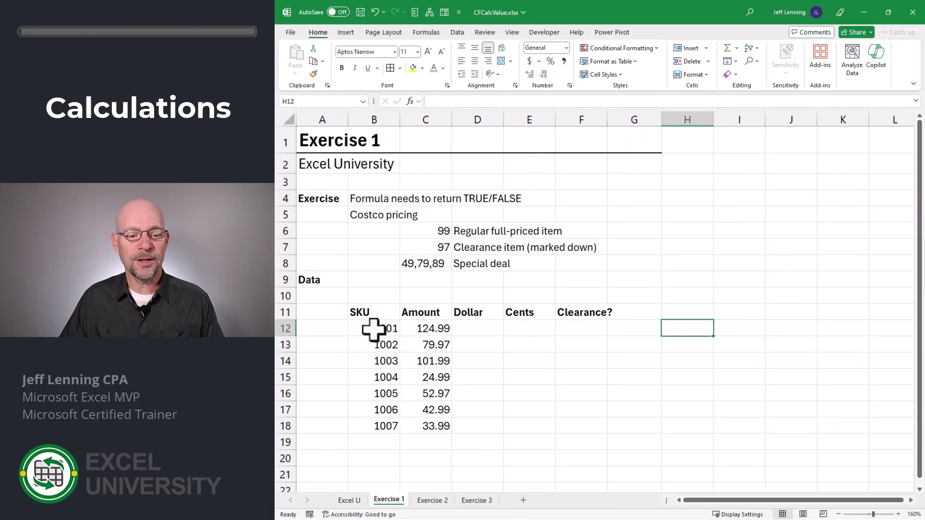
Step: Review the SKU and Amount data, noting the .99 regular and .97 clearance price endings
drag(372, 327, 425, 425)
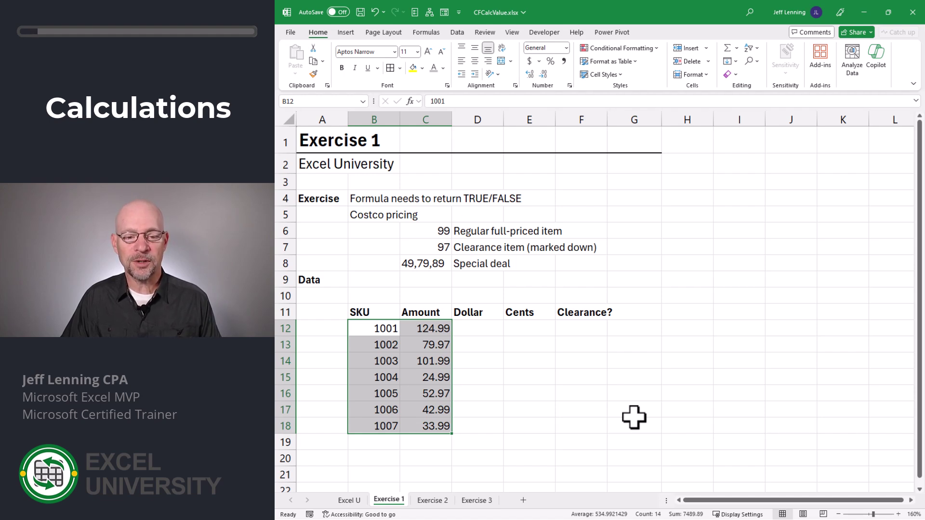
click(416, 231)
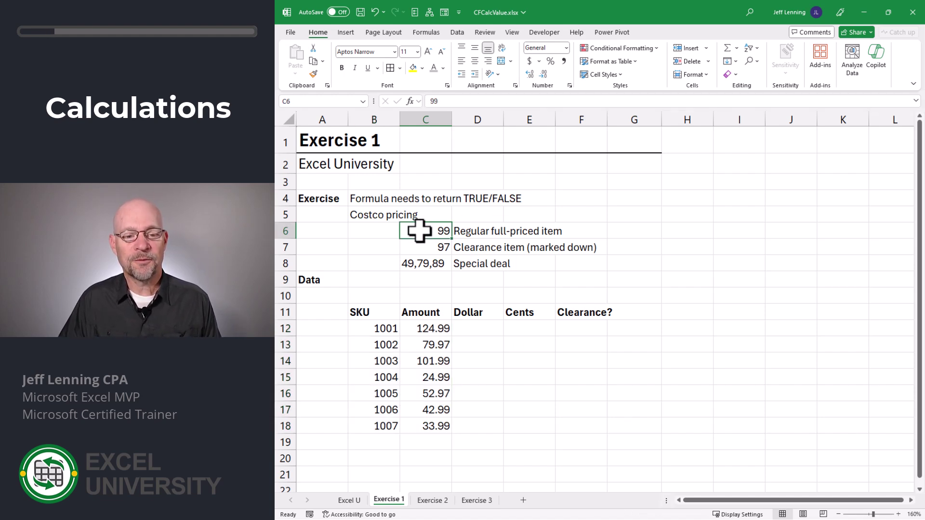
click(473, 231)
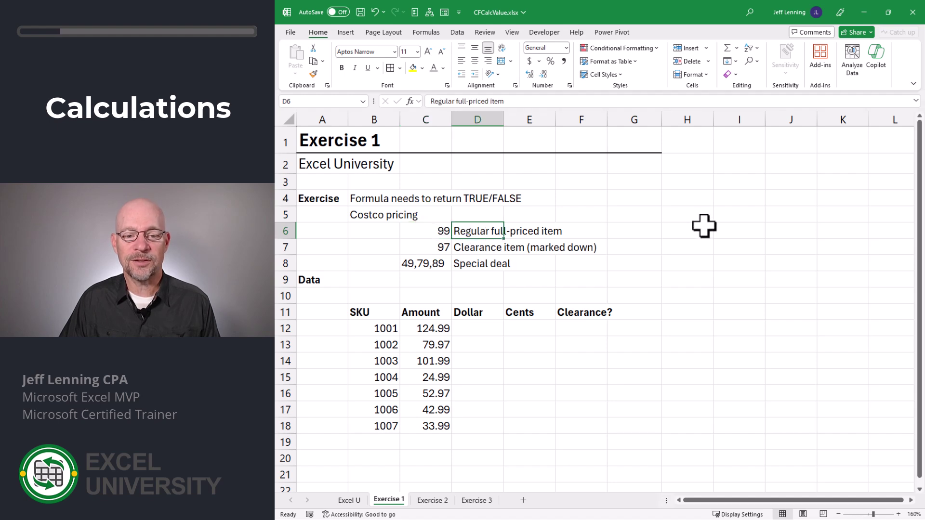
key(Down)
key(Left)
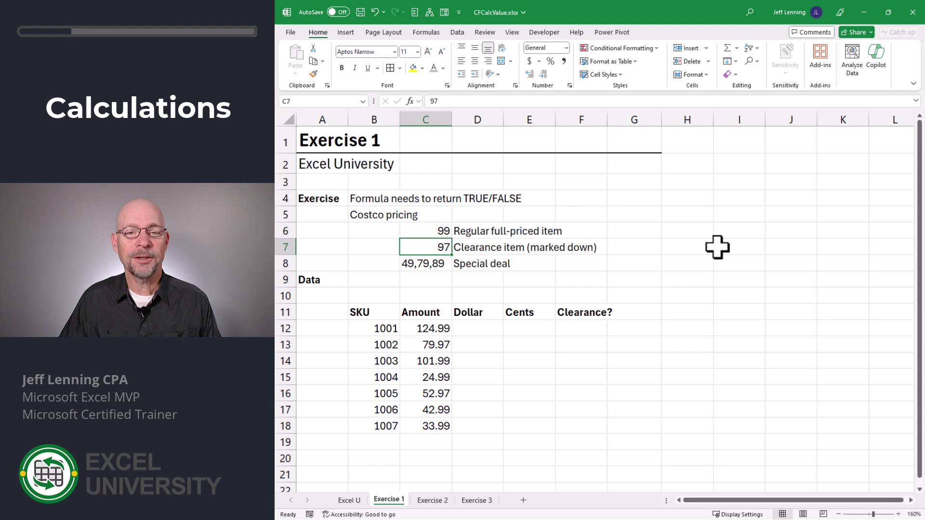
key(Down)
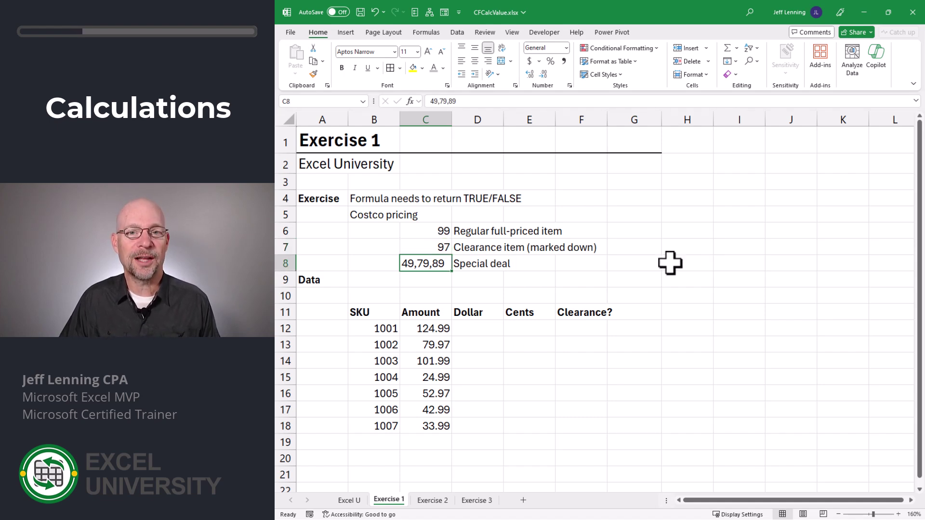
drag(382, 327, 378, 423)
drag(423, 335, 424, 422)
Step: Enter =TRUNC(C12) in D12 and fill it down to row 18
click(471, 333)
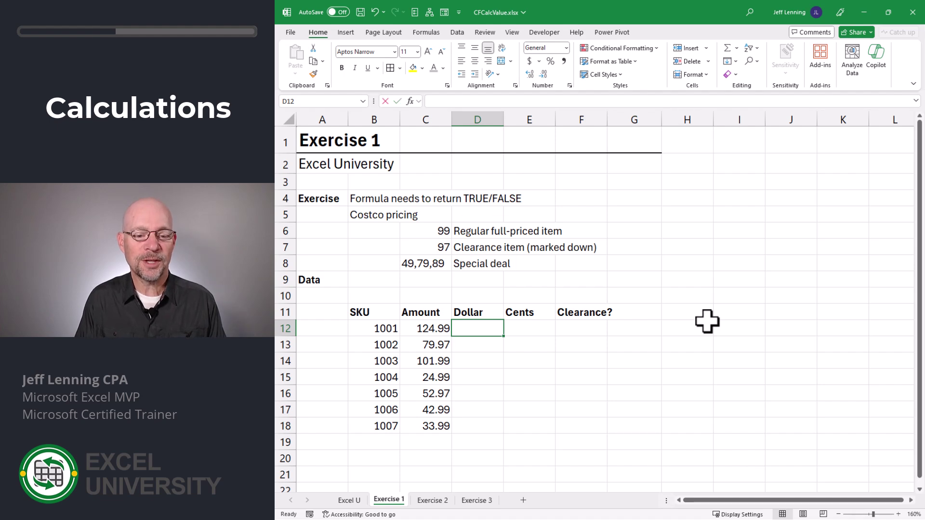
text(=tru)
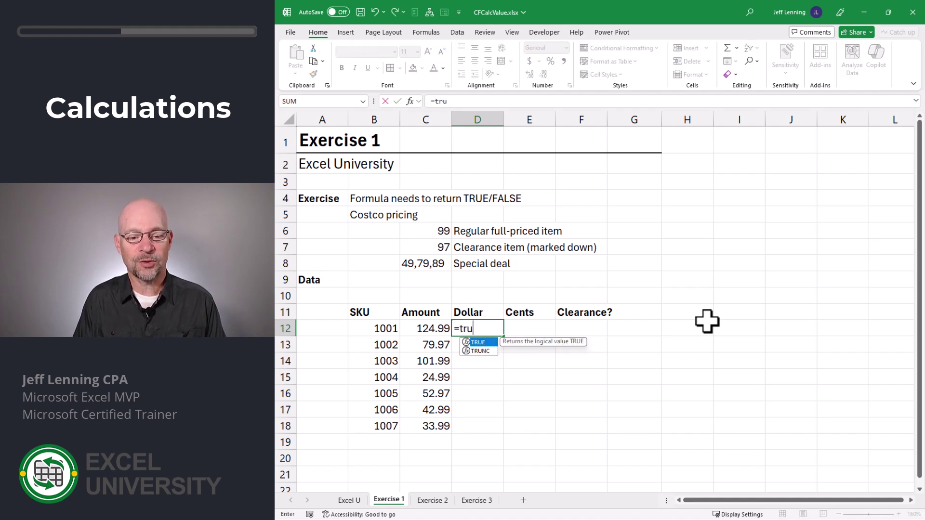
text(n)
key(Tab)
click(424, 327)
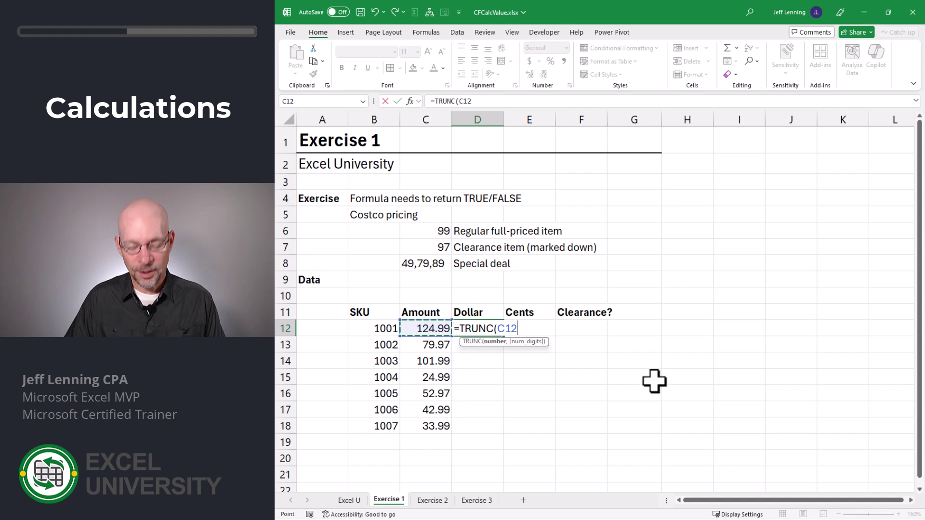
key(Return)
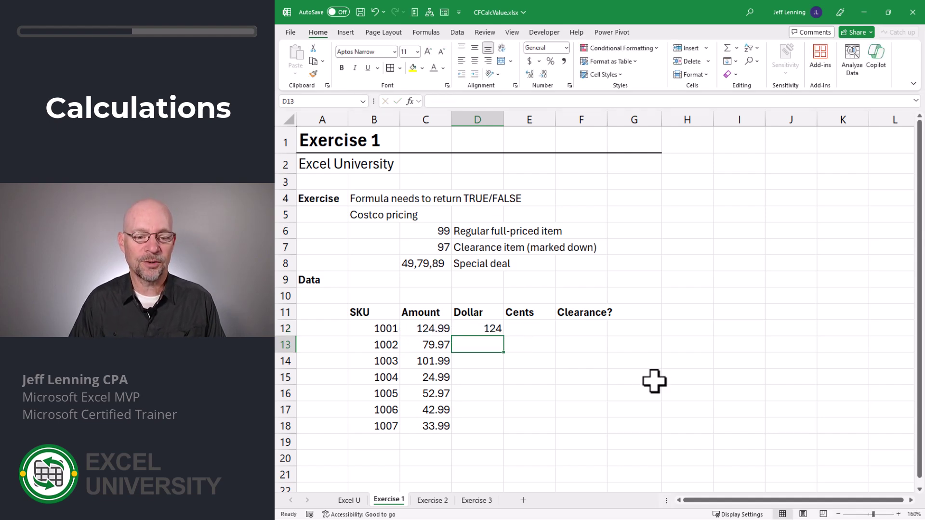
click(500, 329)
drag(504, 339, 503, 431)
Step: Enter the cents formula =C12-D12 in E12 and fill it down to row 18
click(523, 328)
text(=)
key(Left)
key(Left)
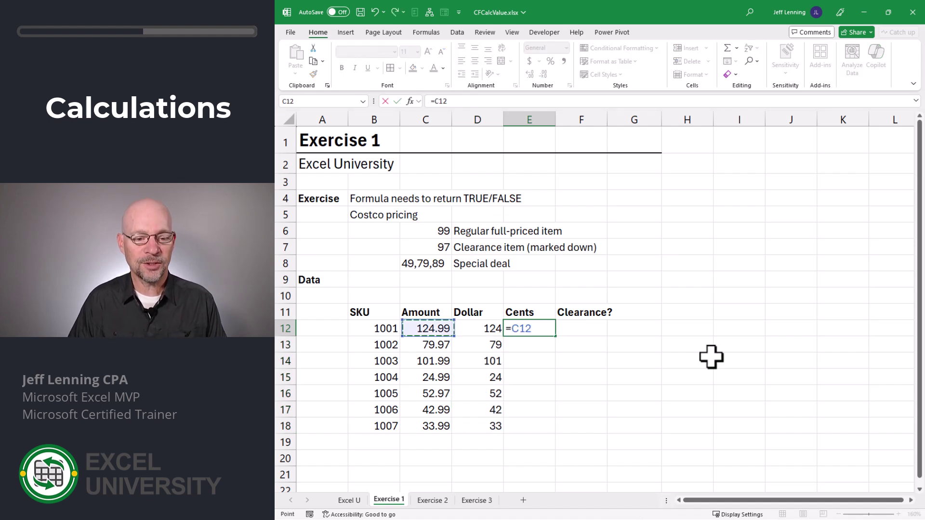
text(-)
key(Left)
key(Return)
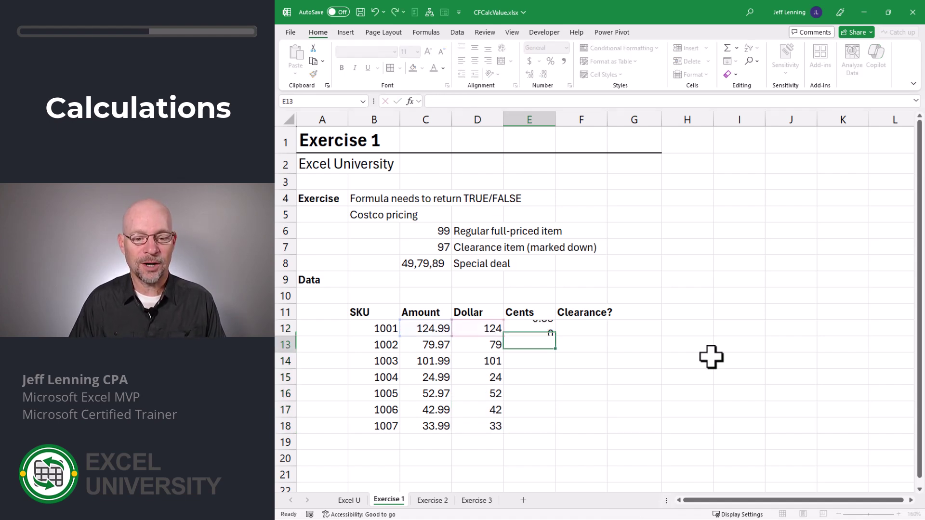
click(541, 327)
drag(555, 335, 558, 427)
key(Right)
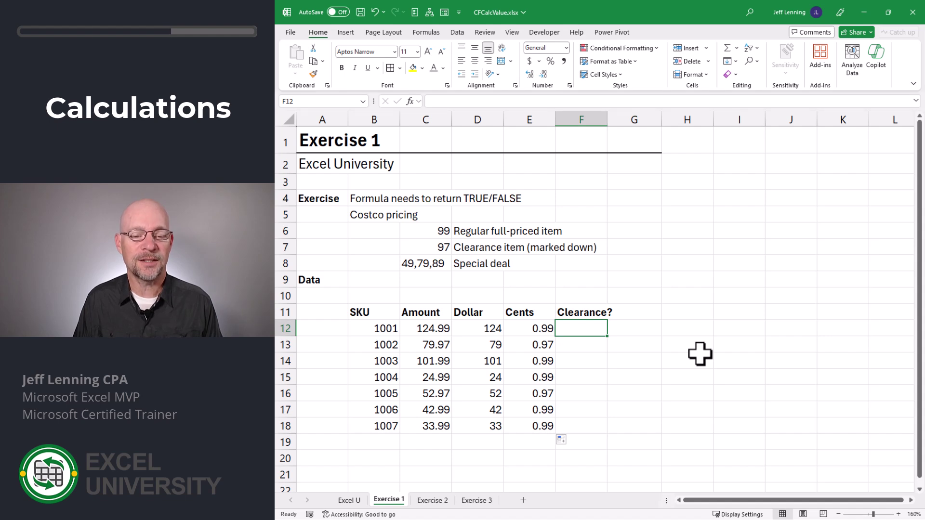
Step: Try =E12=0.97 in F12, copy it to F13, then undo the faulty result
text(=)
key(Left)
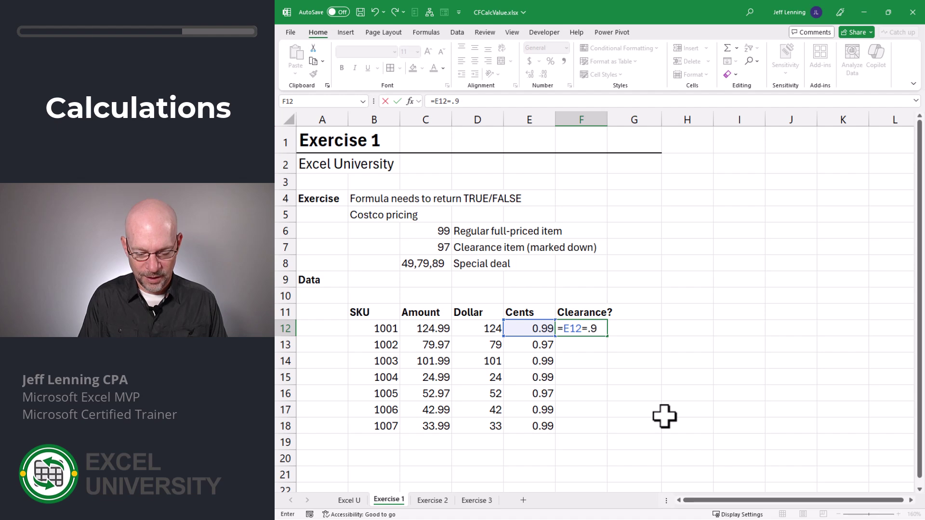
key(Return)
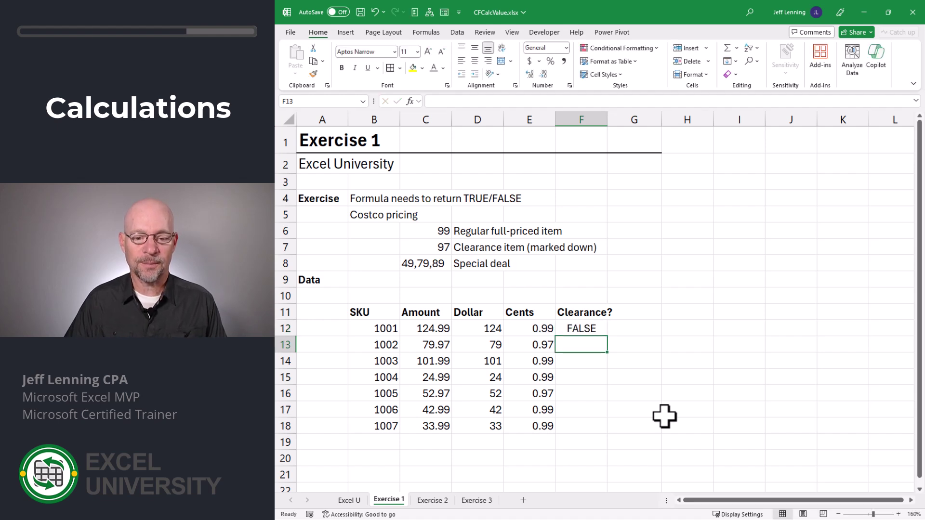
click(587, 327)
drag(609, 337, 593, 351)
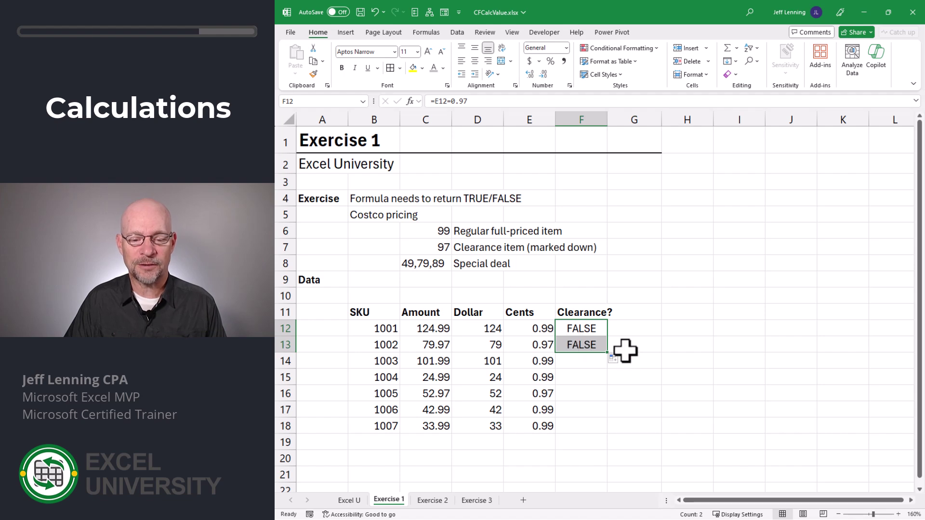
key(ctrl+z)
key(ctrl+z)
Step: Enter =ROUND(E12,2)=0.97 in F12 and fill it down to F18
text(=)
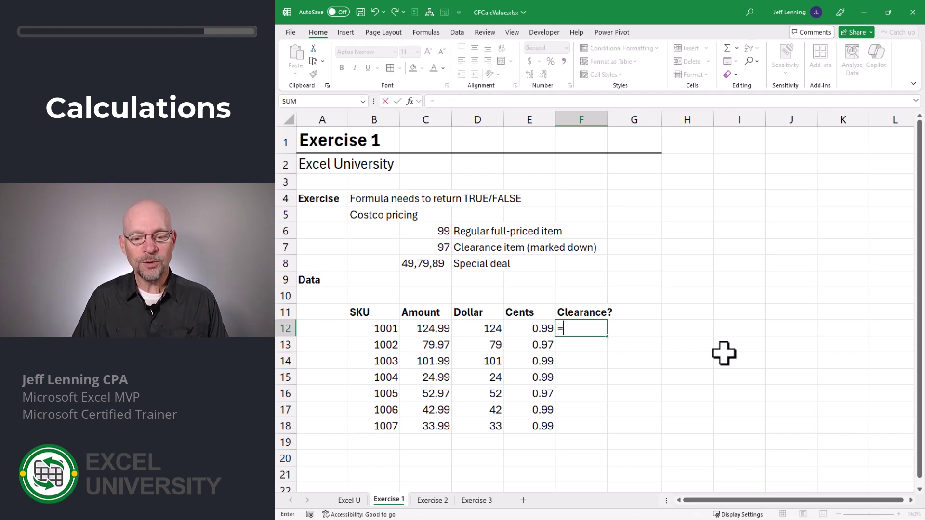
text(round)
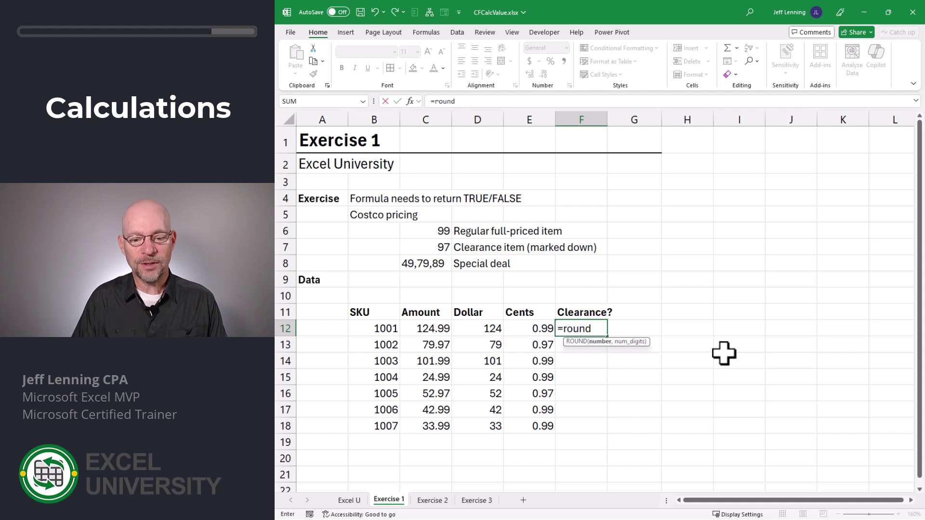
key(Tab)
key(Left)
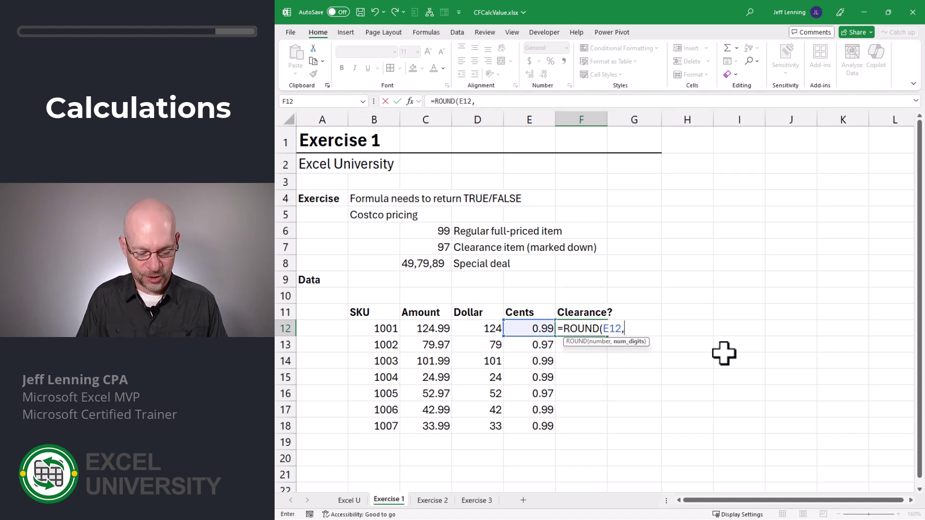
text(,2)=.)
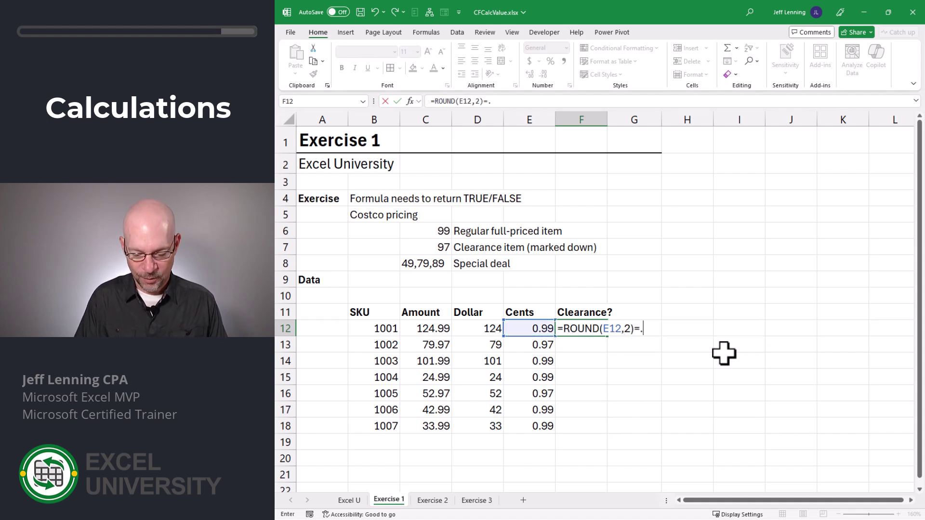
text(=0.97)
key(Return)
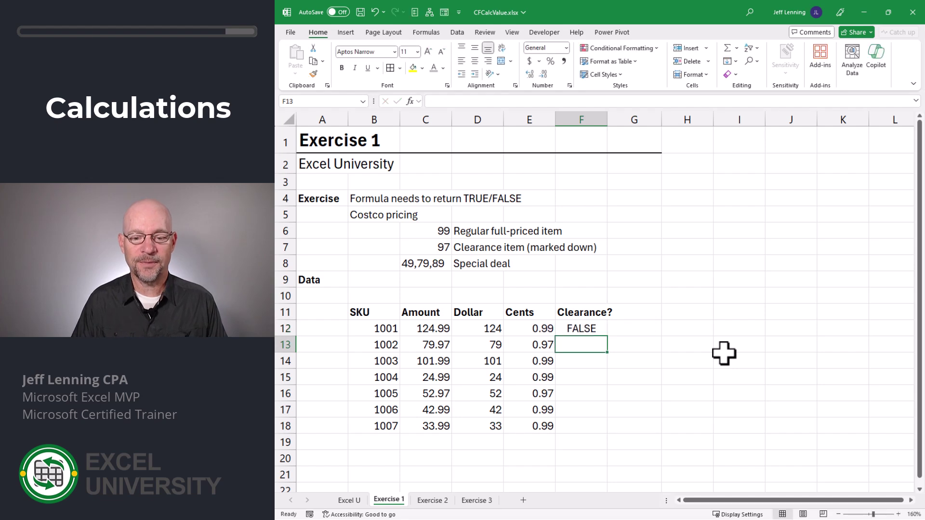
click(588, 327)
drag(609, 339, 605, 432)
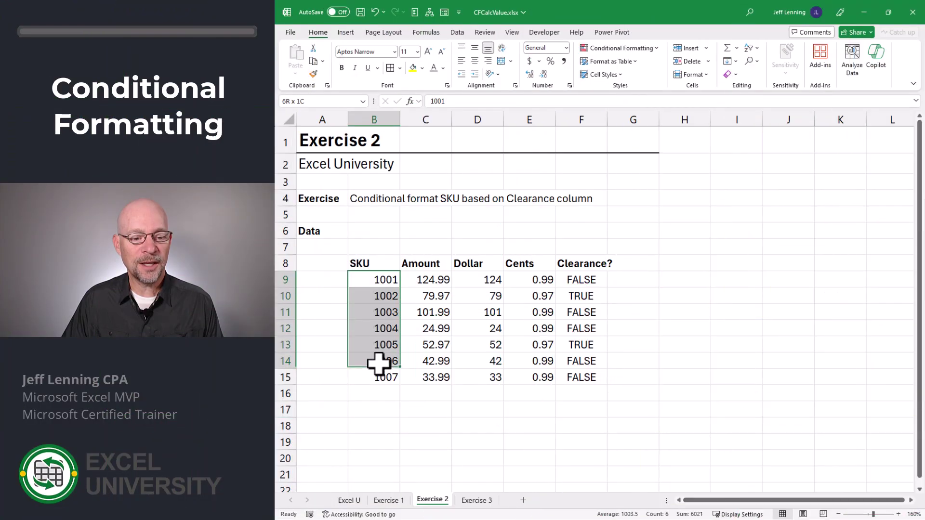
Step: Select SKU cells B9:B15, glance at Highlight Cells Rules, then start a new Conditional Formatting rule
drag(378, 363, 386, 378)
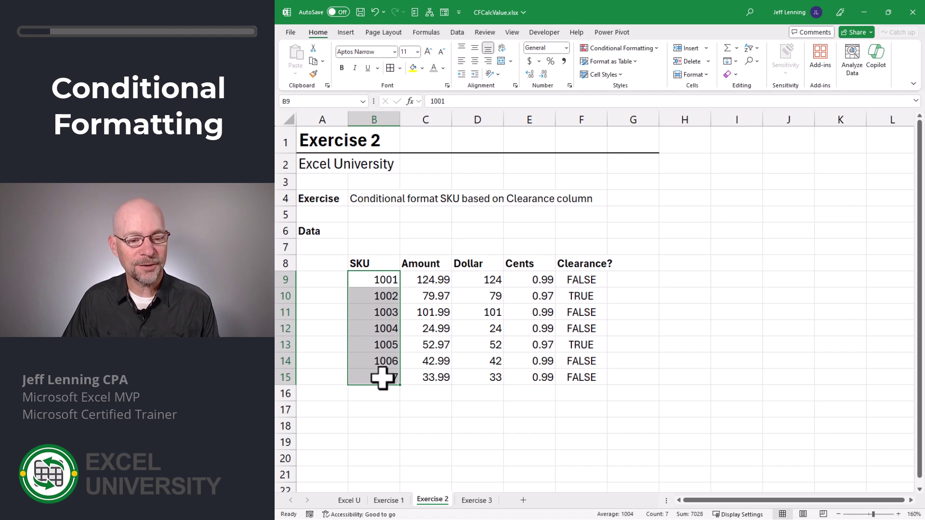
click(637, 48)
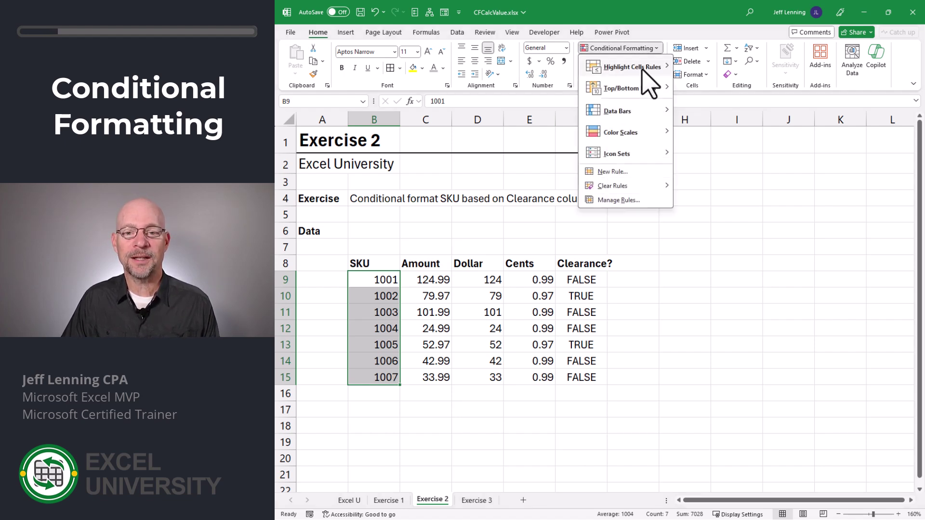
mouse_move(643, 71)
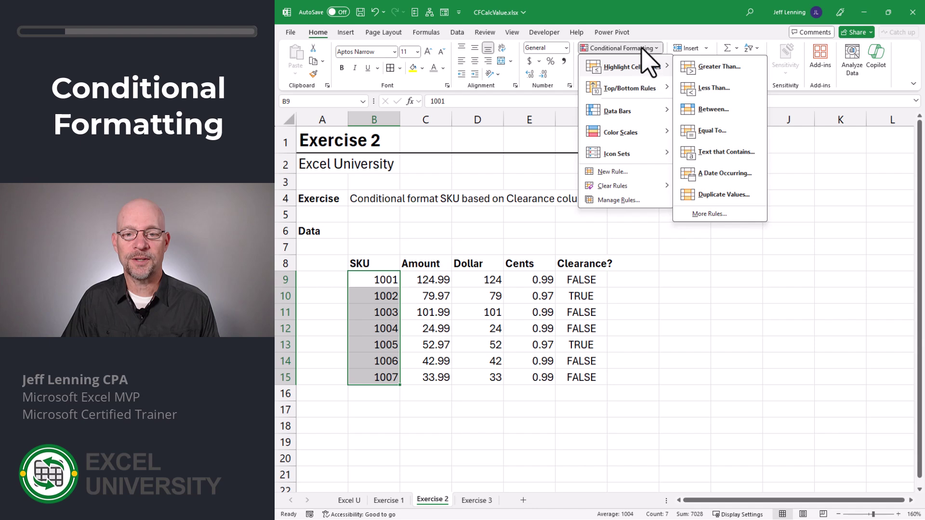
click(645, 278)
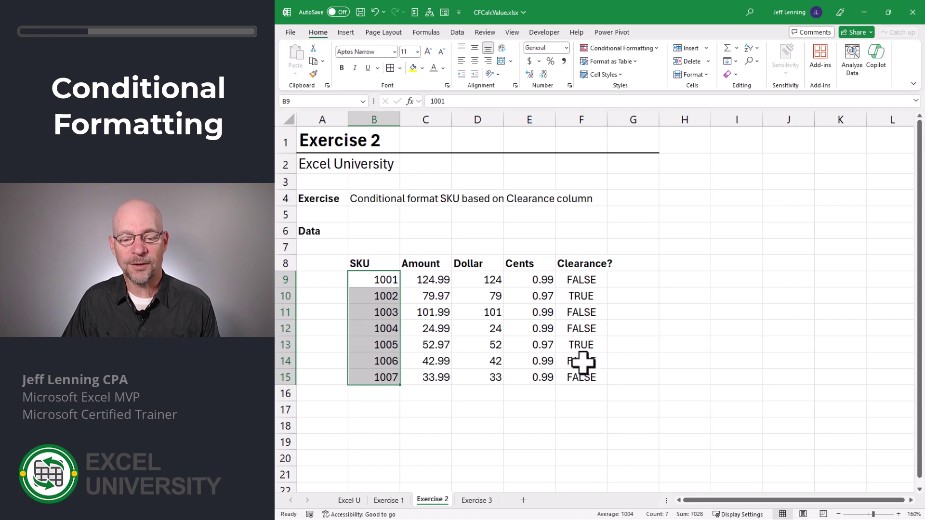
click(629, 48)
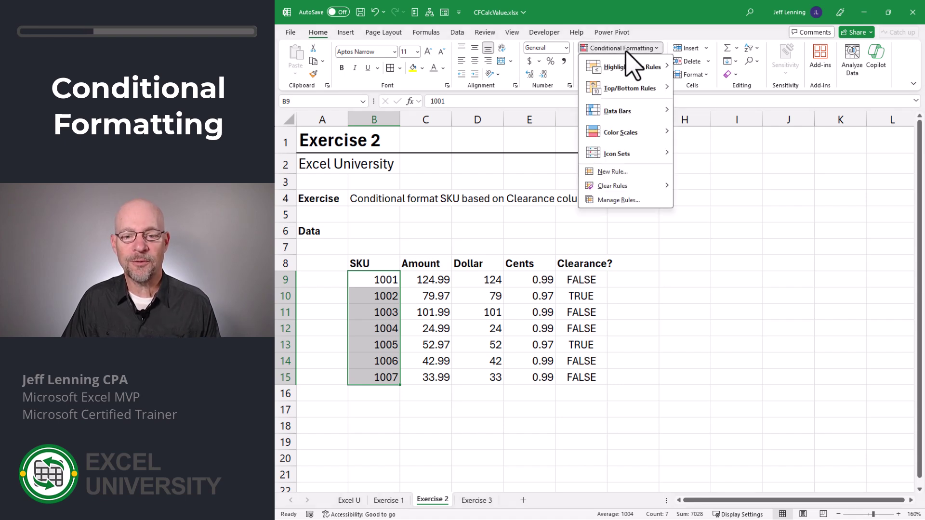
click(627, 172)
Step: Set up a 'Use a formula' rule reading =F9, a relative reference to the Clearance? column
click(656, 362)
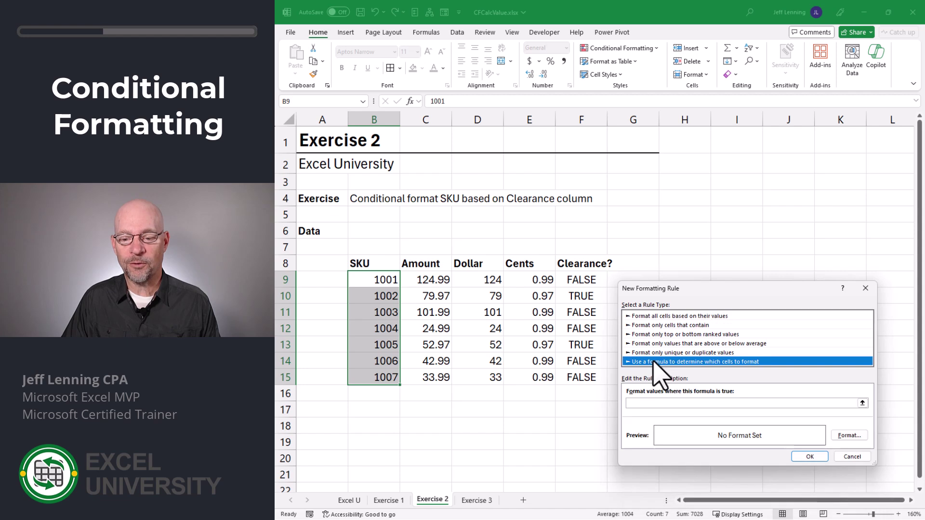
click(632, 402)
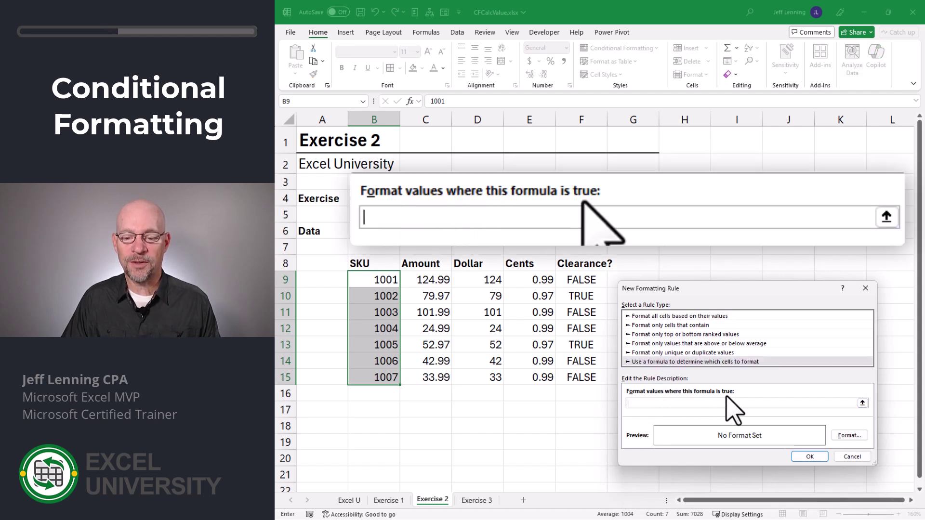
click(587, 280)
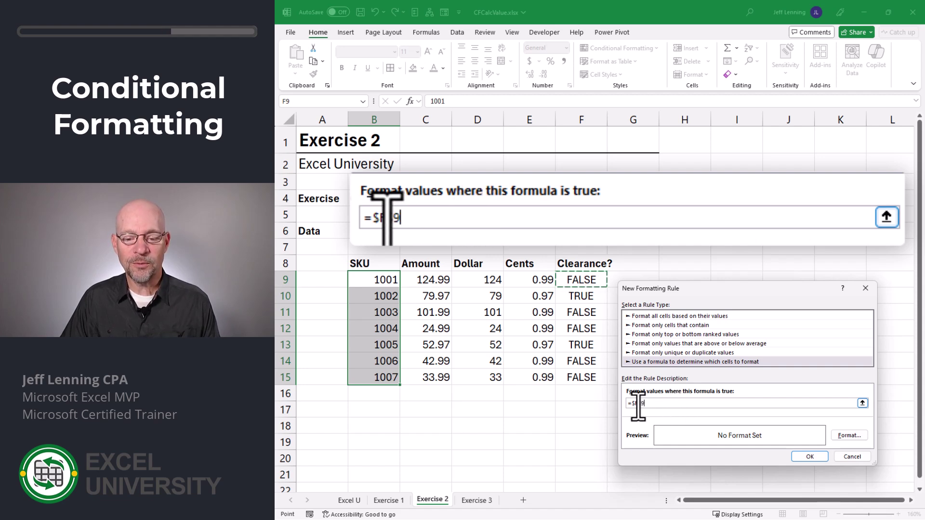
click(677, 403)
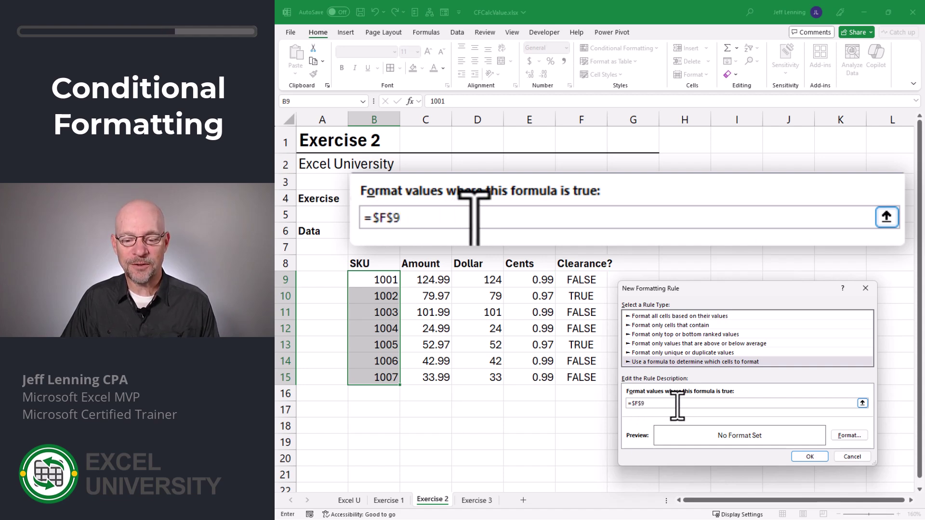
click(633, 404)
key(Delete)
key(Right)
key(Delete)
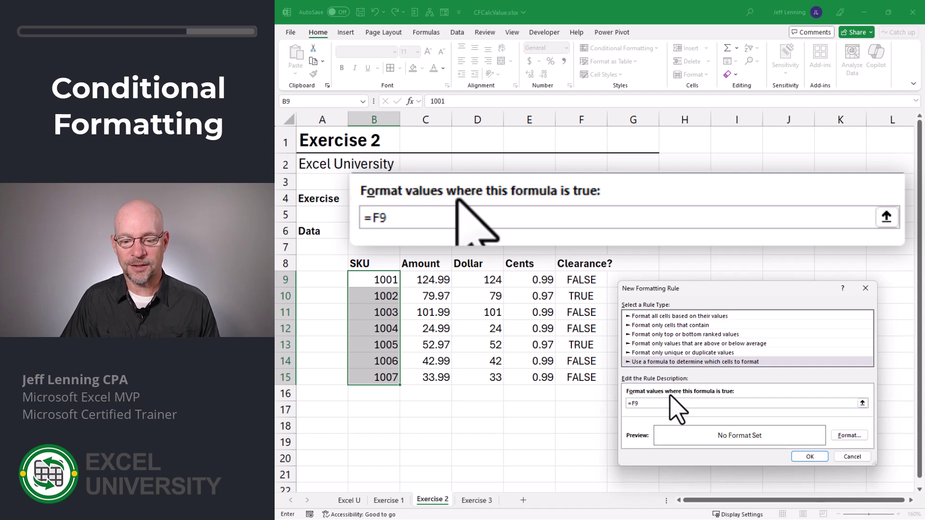
click(849, 436)
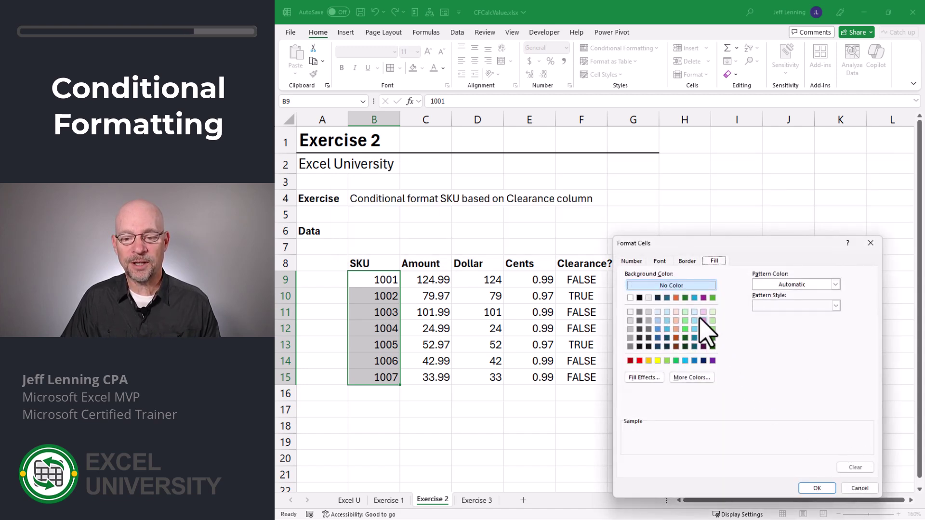
Step: Give the rule a light green fill, confirm both dialogs, and view shaded SKUs 1002 and 1005
click(685, 312)
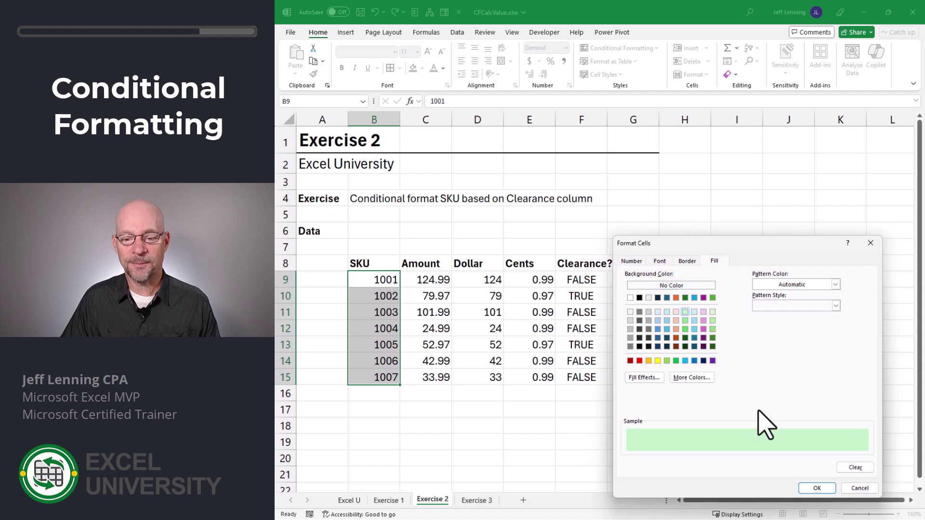
click(818, 488)
click(818, 458)
click(426, 377)
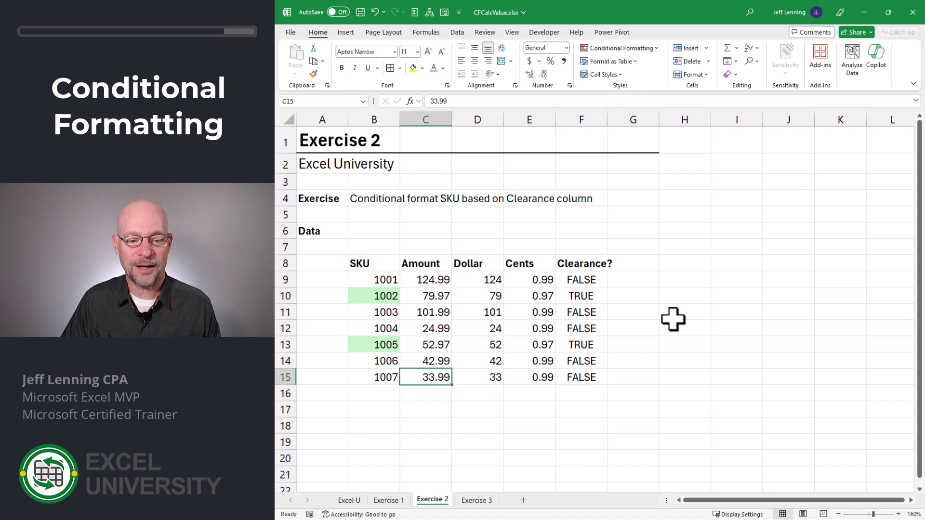
click(645, 328)
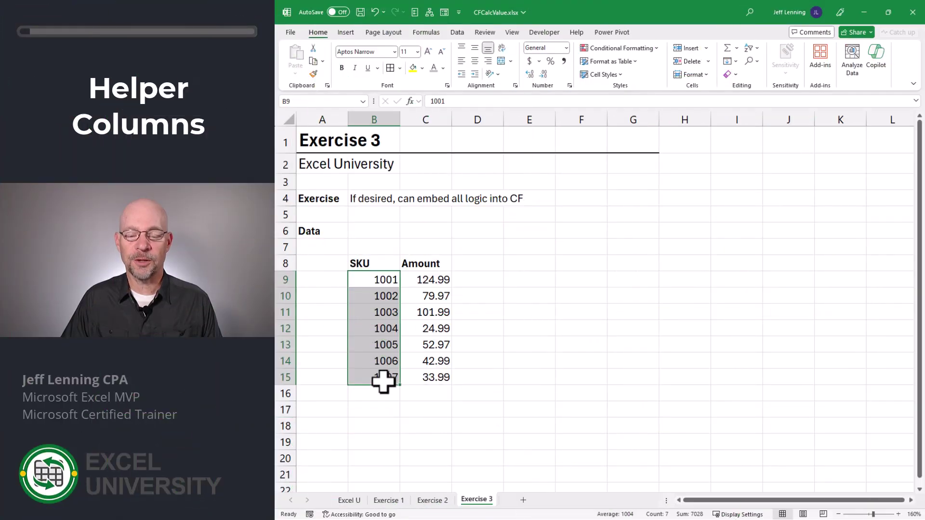
Step: Start a new 'Use a formula' conditional formatting rule for the Exercise 3 SKUs
click(641, 49)
click(635, 172)
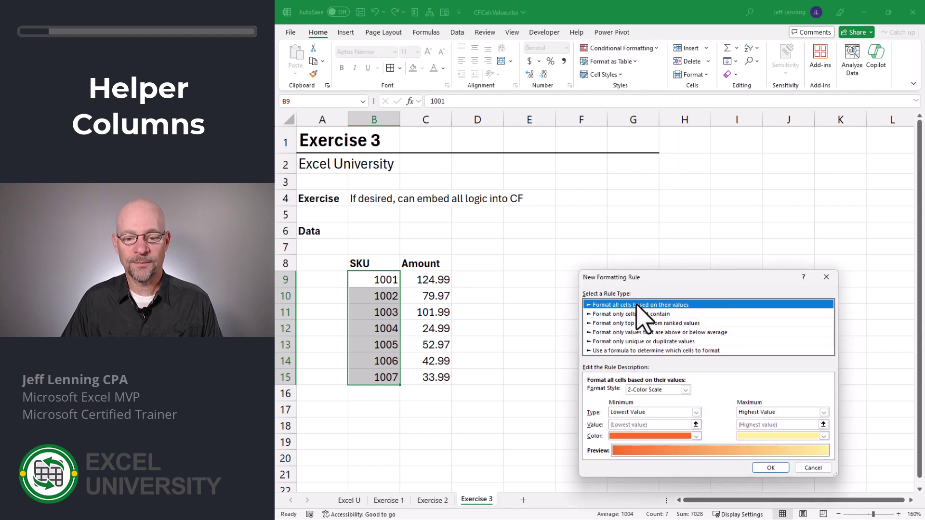
click(646, 350)
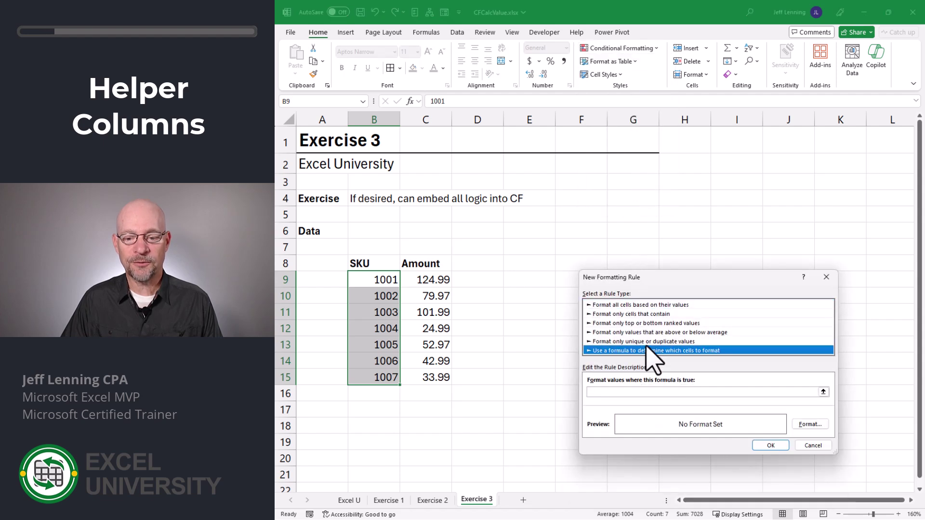
click(627, 392)
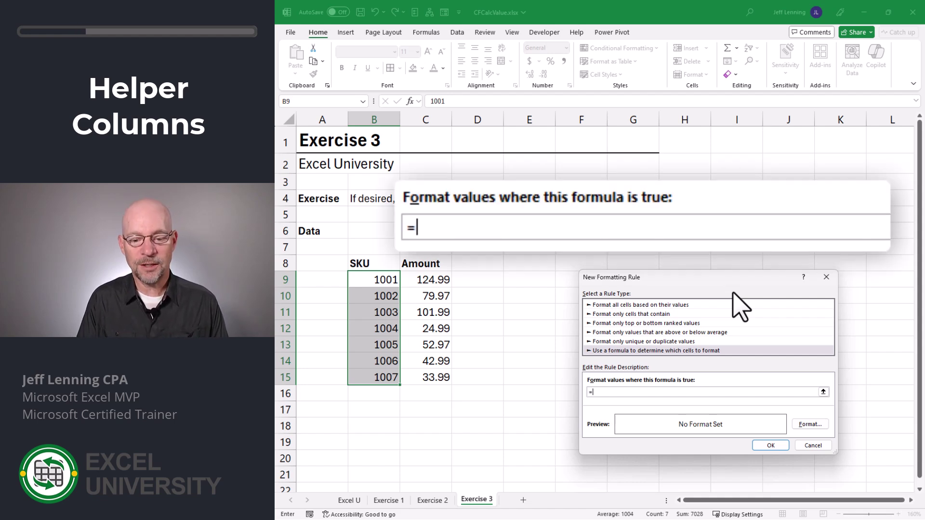
Step: Build the rule formula =round(C9-trunc(c9),2)=.97 using a relative C9 reference
text(=round)
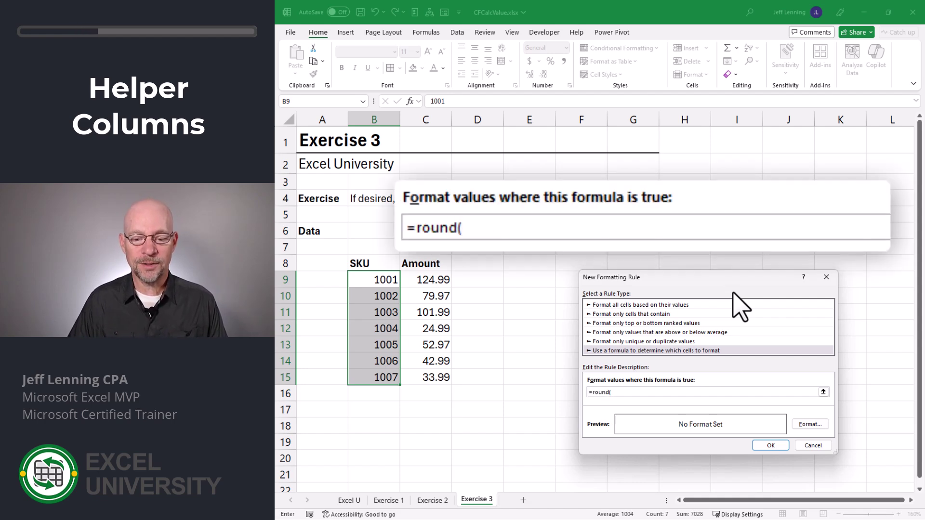
text(()
click(422, 278)
click(616, 392)
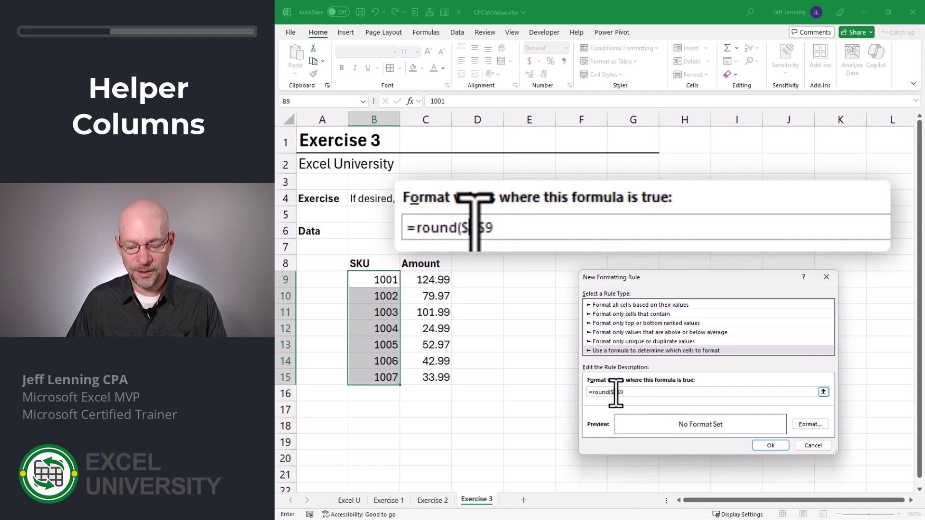
key(BackSpace)
key(Right)
key(Delete)
key(End)
text(-)
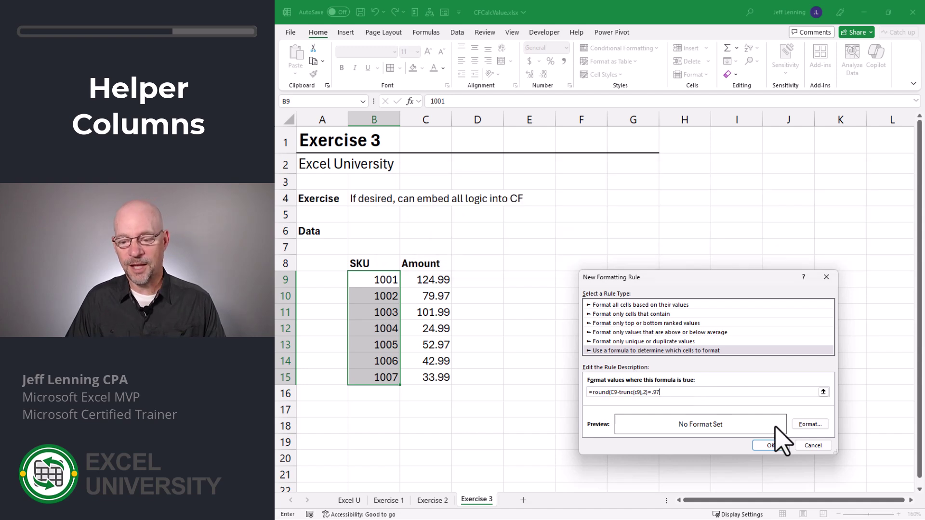
Step: Apply a light green fill to the rule, confirm both dialogs, and deselect to see the shading
click(804, 425)
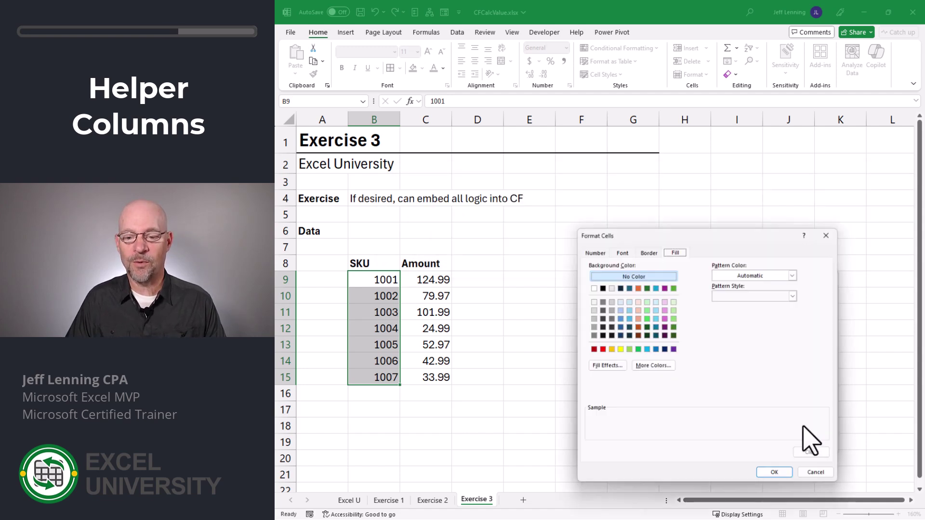
click(646, 310)
click(773, 476)
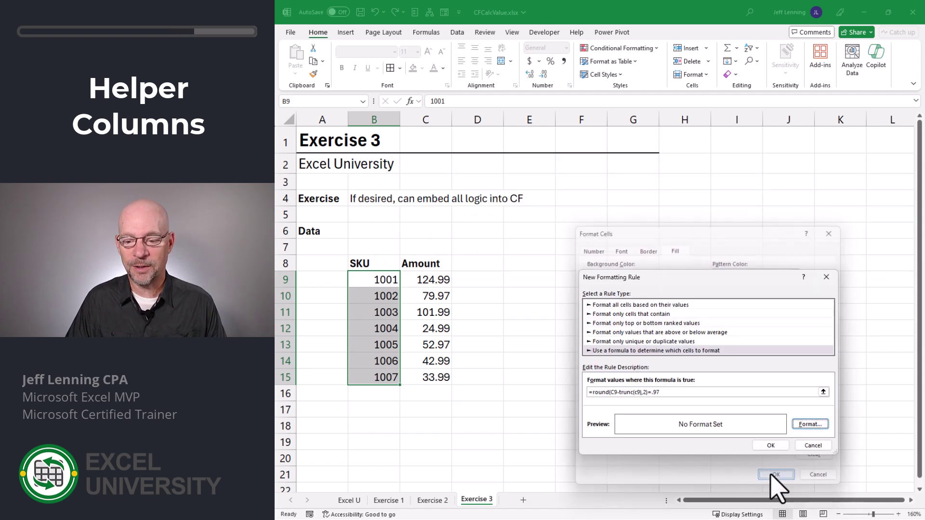
click(771, 446)
click(529, 311)
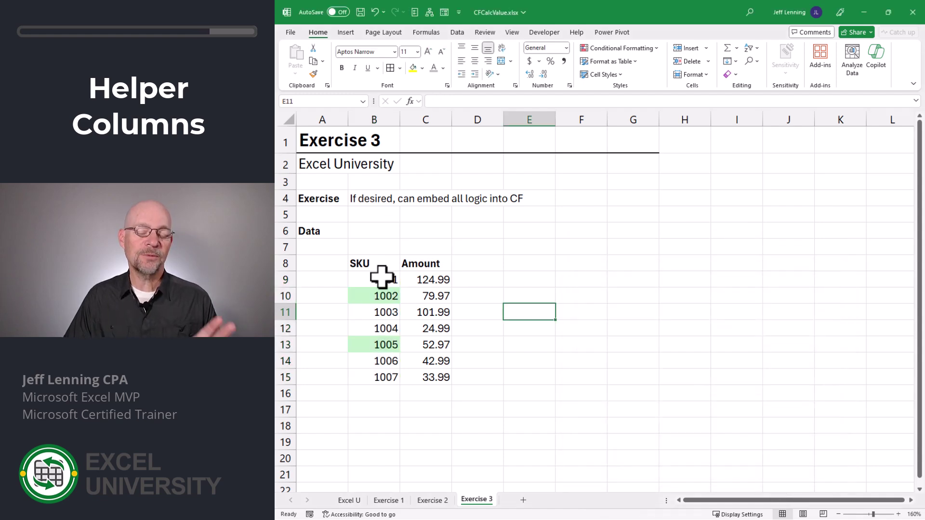